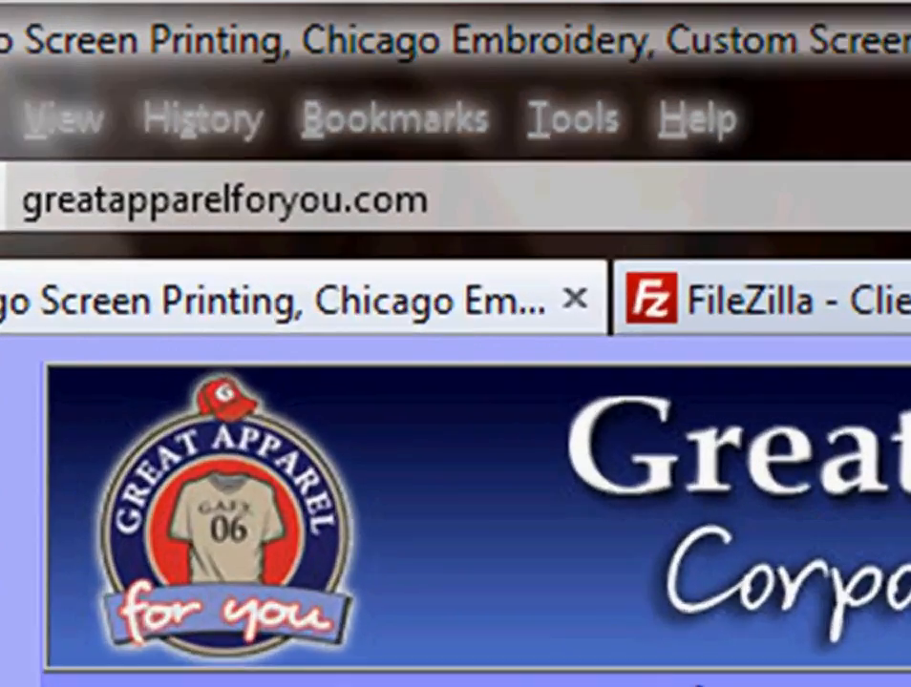
On the FileZilla download page, request the FileZilla_3.5.3_win32-setup.exe Windows installer.
click(774, 196)
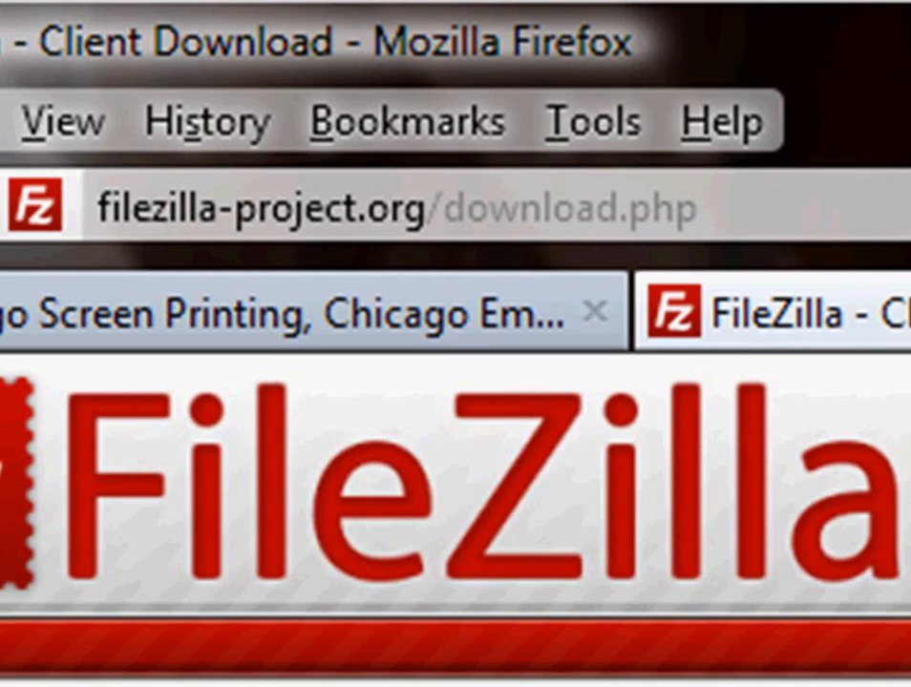
click(399, 208)
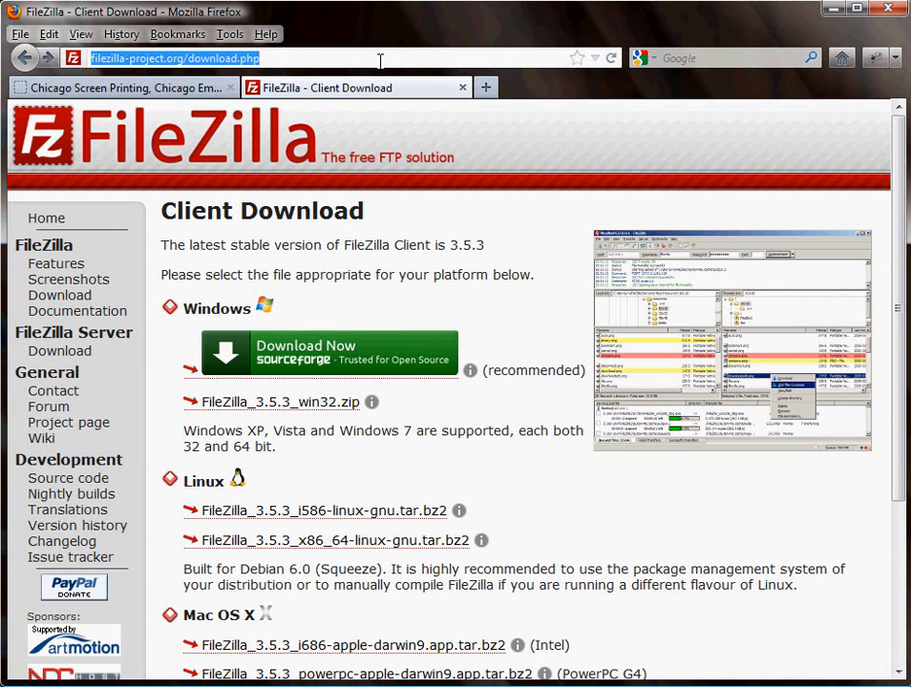
click(308, 353)
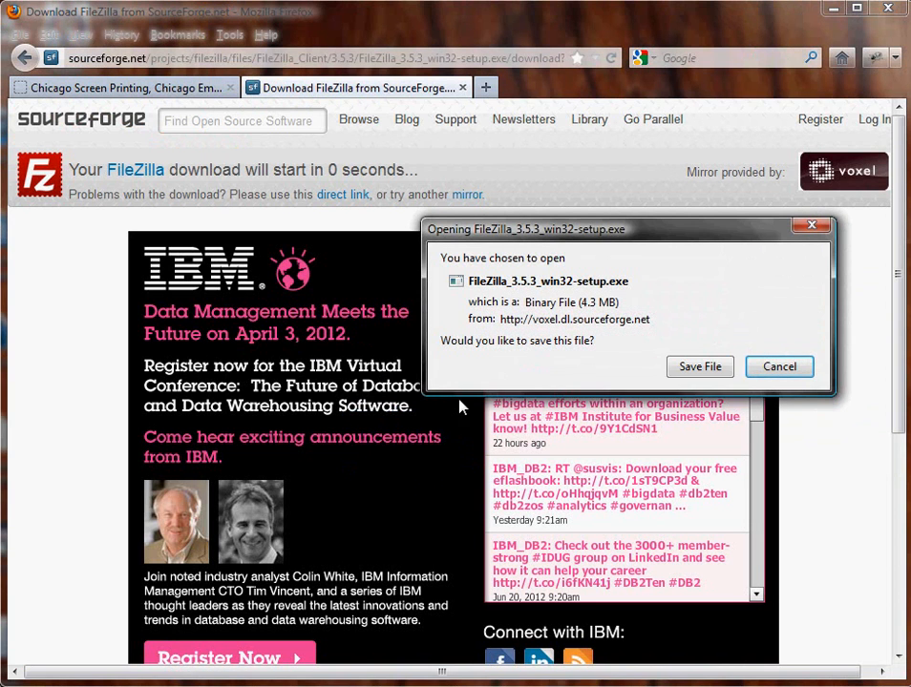
Save FileZilla_3.5.3_win32-setup.exe and run it from Downloads, allowing the security warning.
click(715, 373)
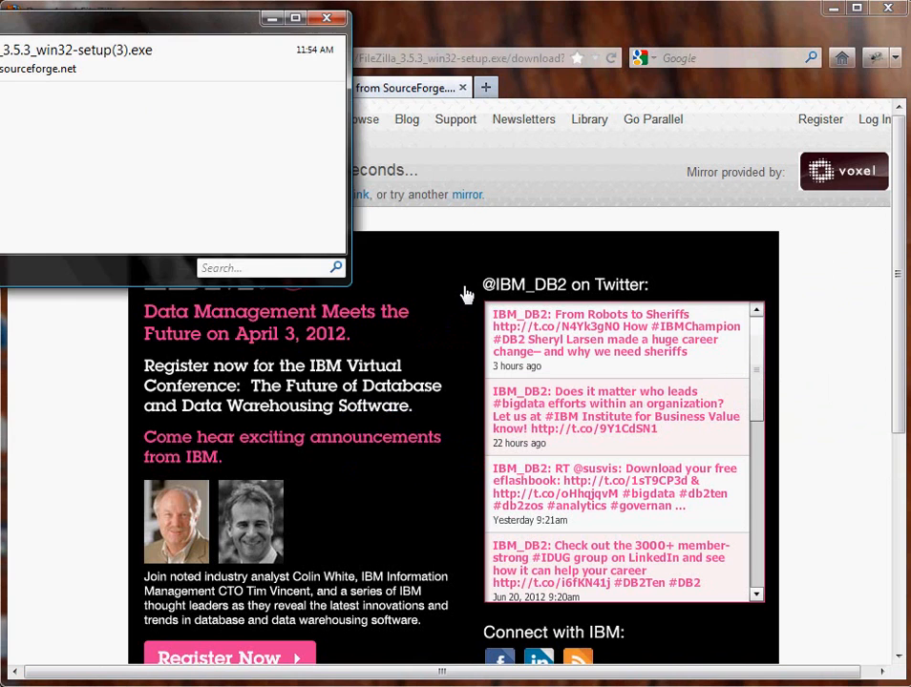
drag(194, 21, 298, 25)
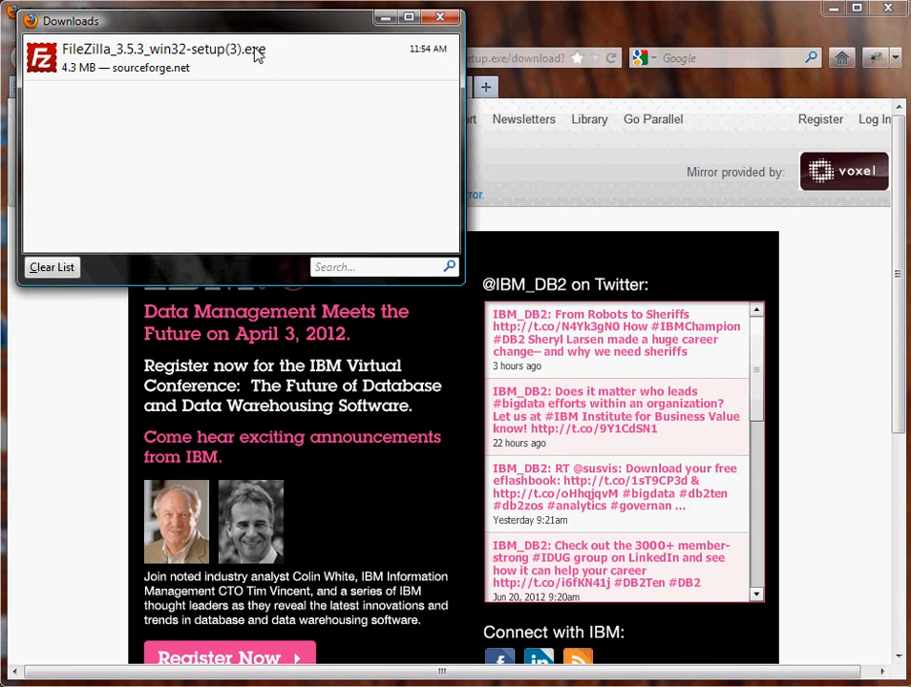
double_click(163, 69)
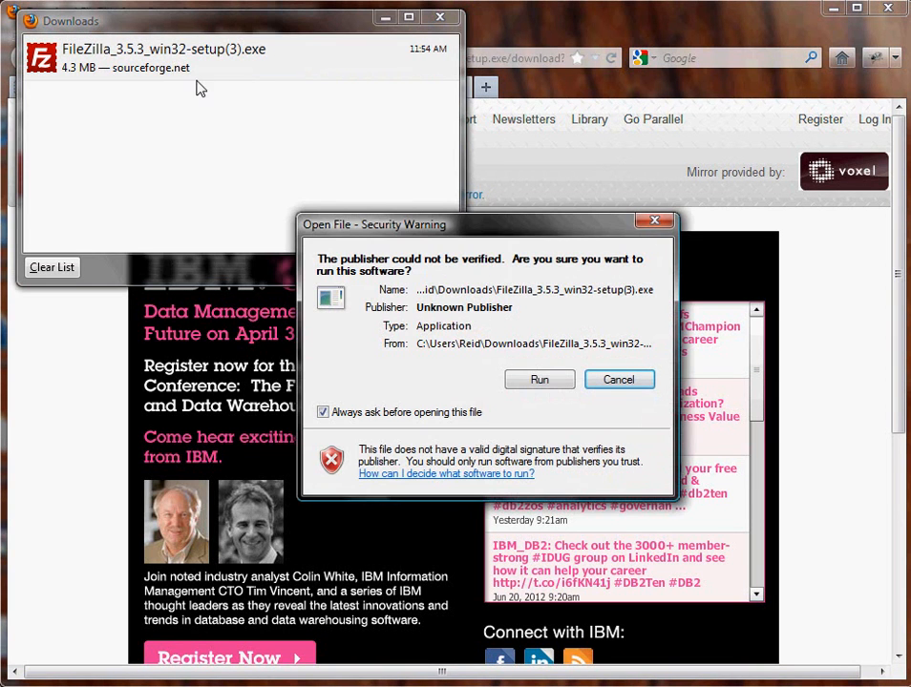
click(537, 383)
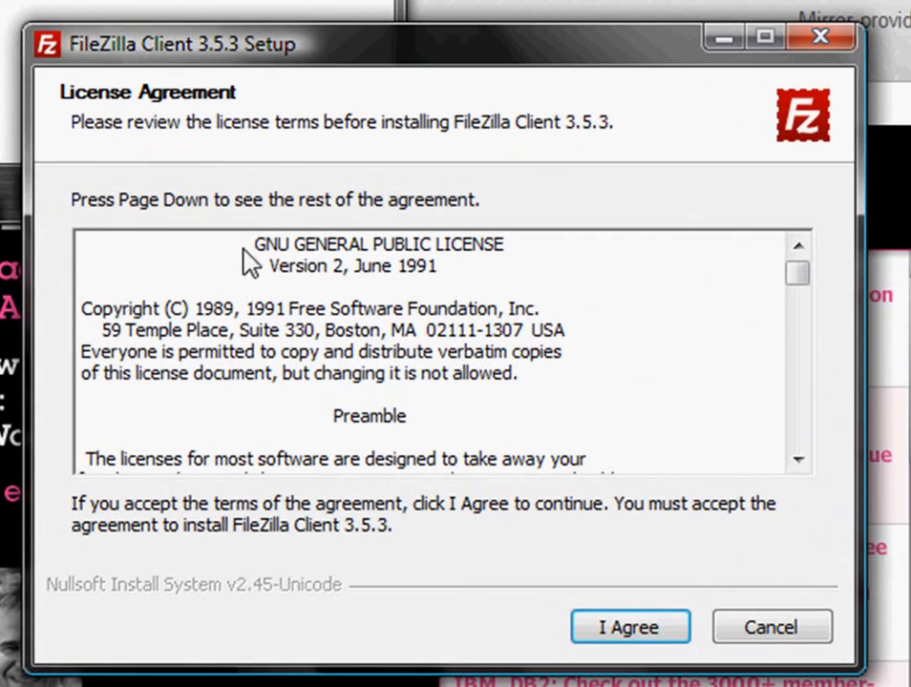
Install FileZilla Client 3.5.3 for all users with a desktop icon and default folders, then launch it.
click(629, 626)
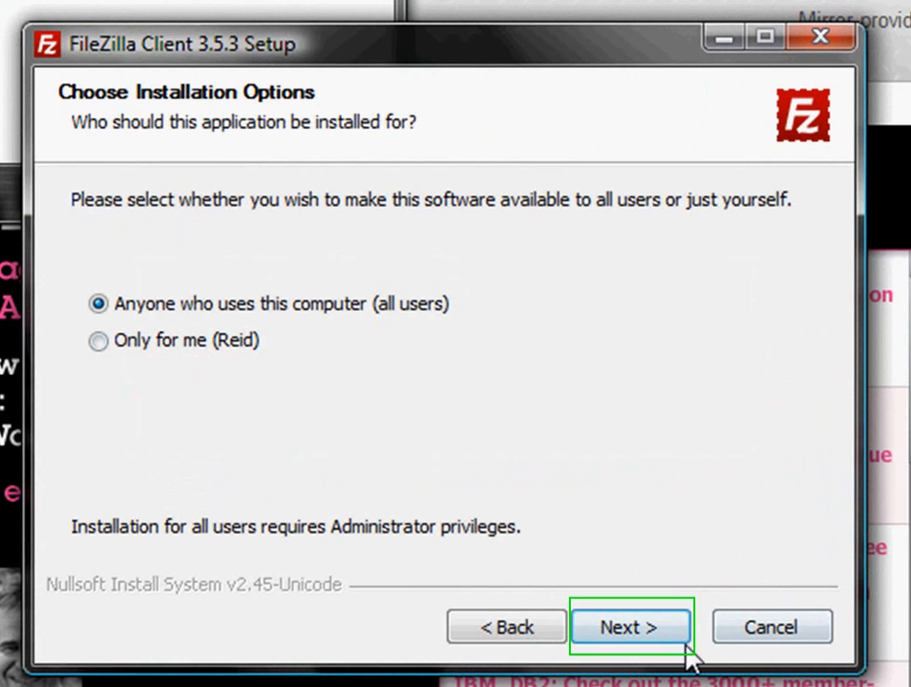
click(652, 638)
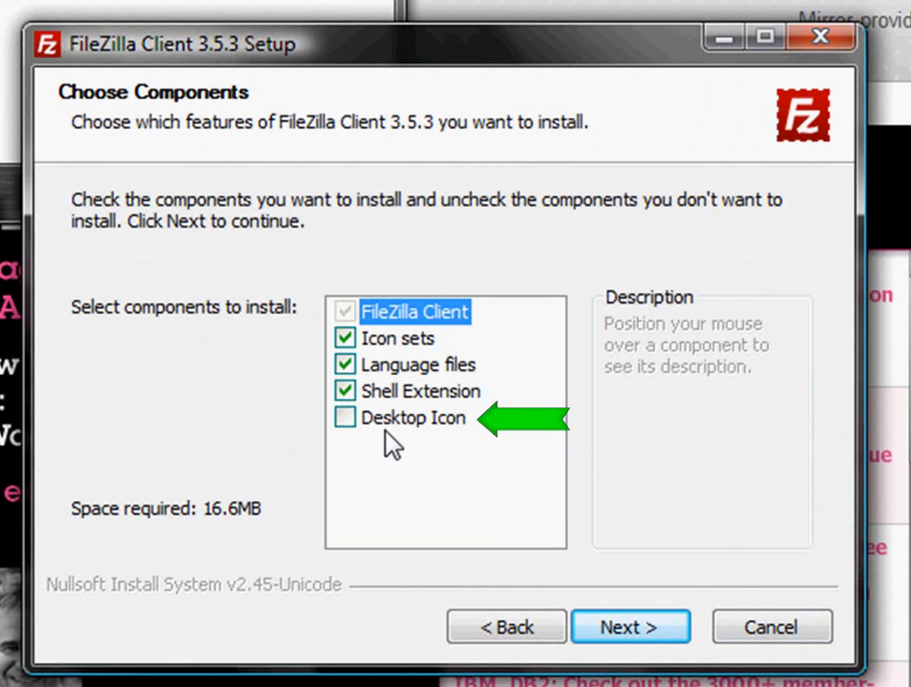
click(344, 420)
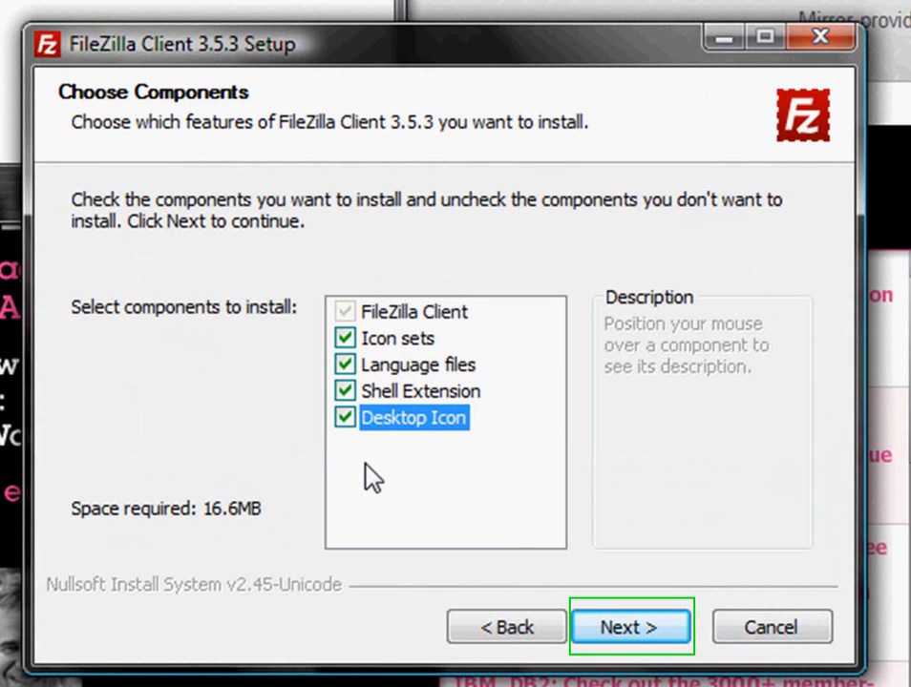
click(633, 640)
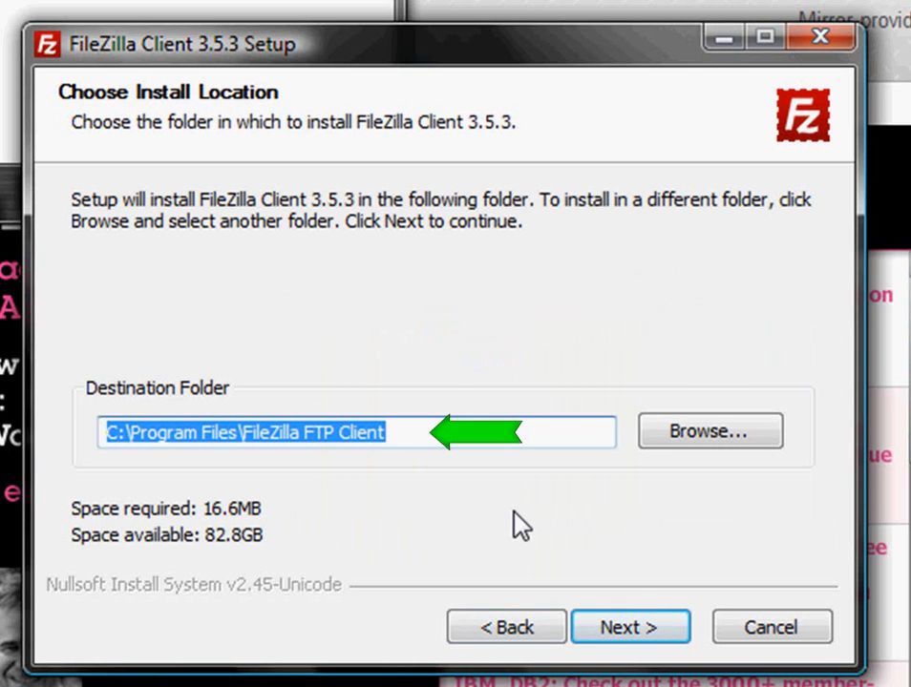
click(650, 634)
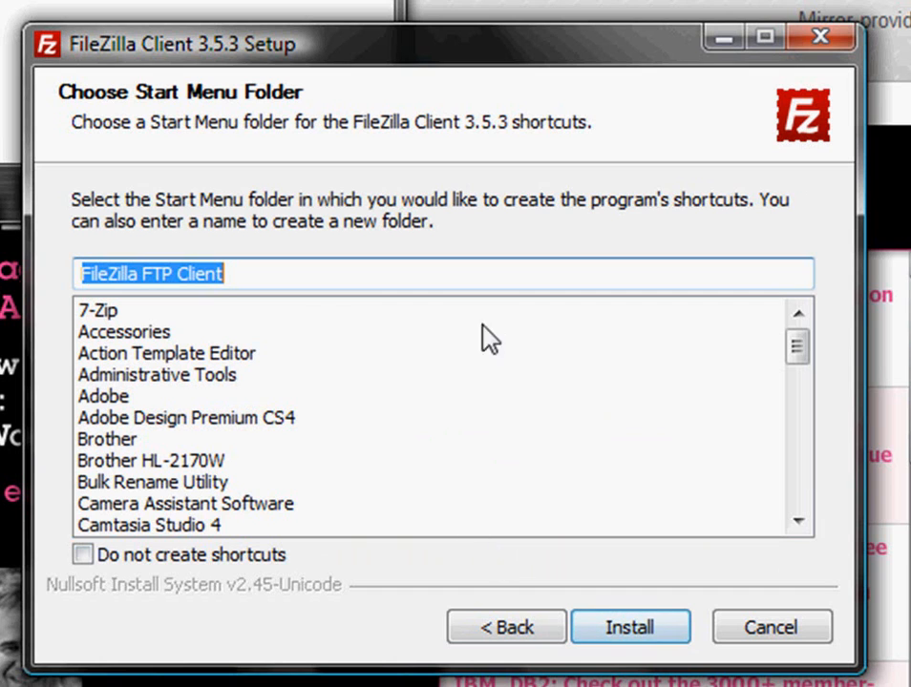
click(630, 632)
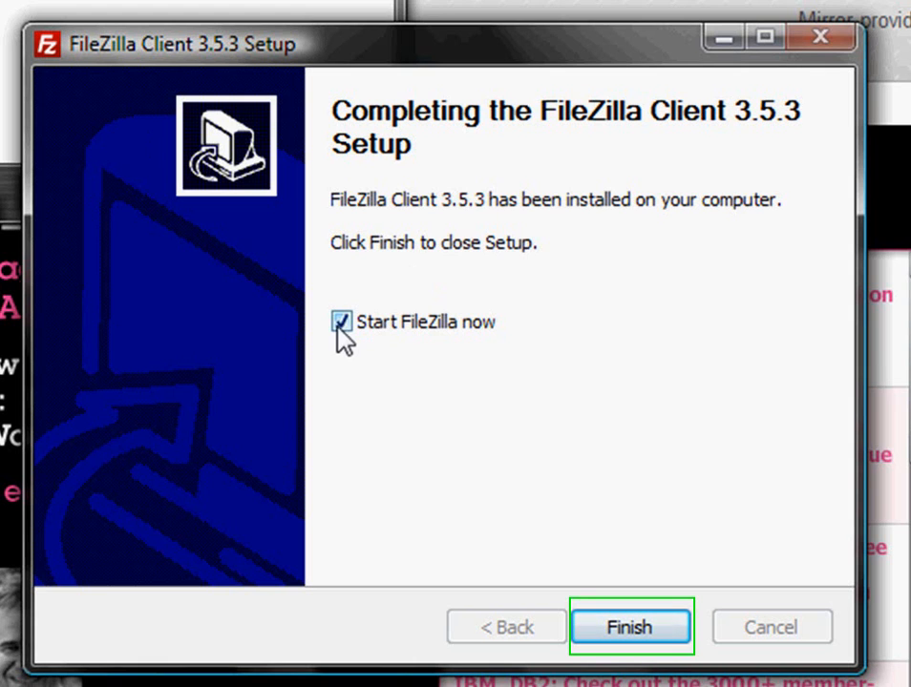
click(646, 622)
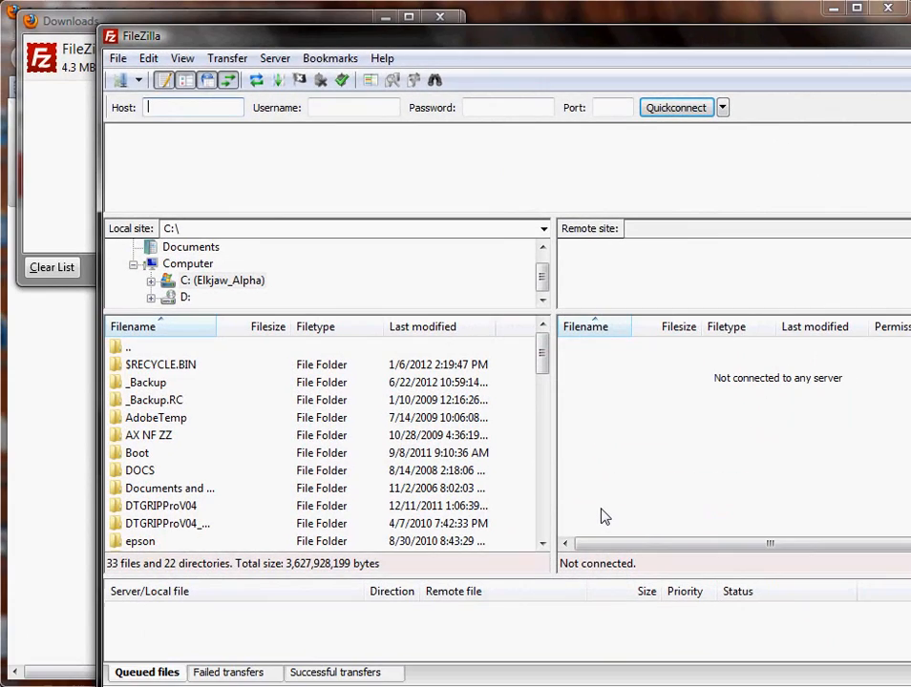
Move the FileZilla main window up and to the left.
drag(621, 36, 541, 19)
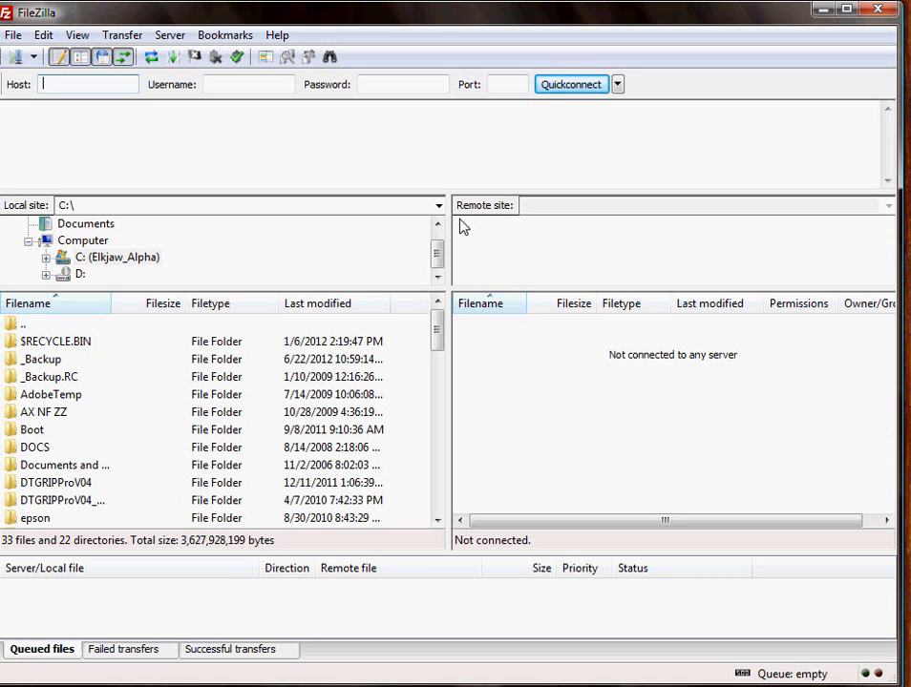
In Site Manager, add a new site named 'GAFY Release' with host 173.161.23.201.
click(15, 34)
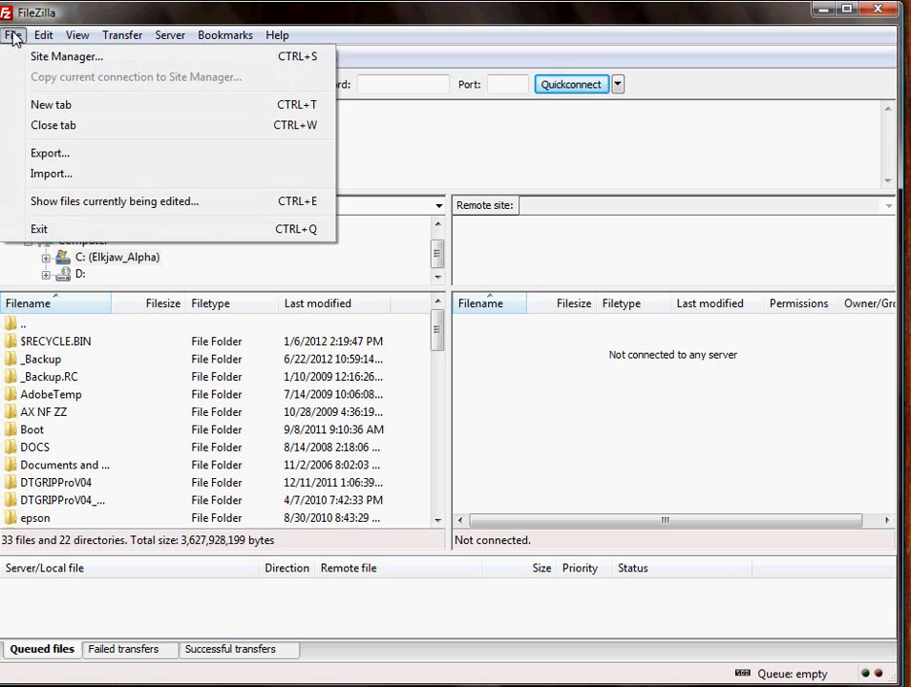
click(45, 57)
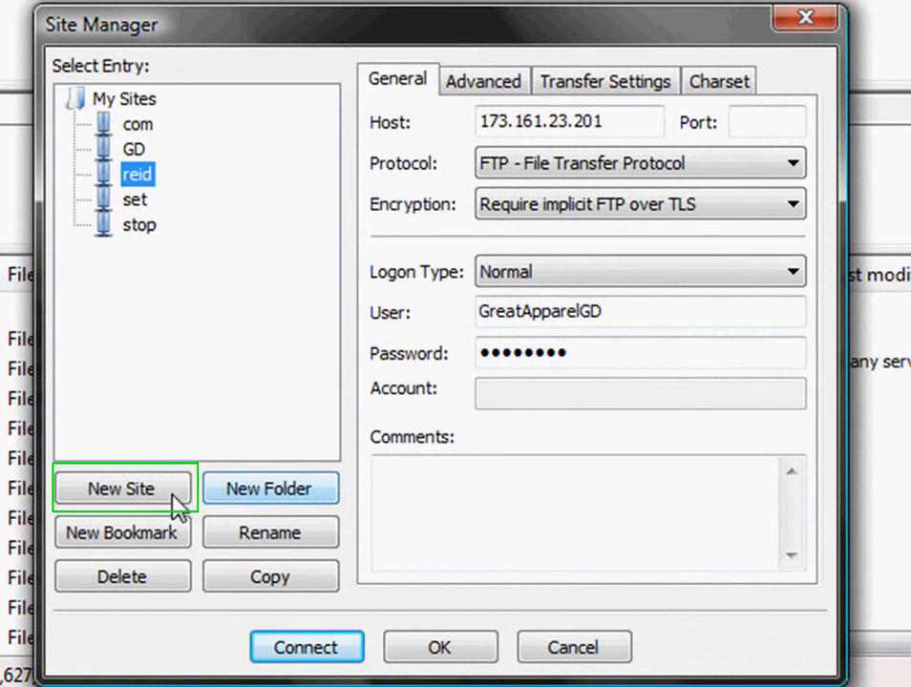
click(164, 484)
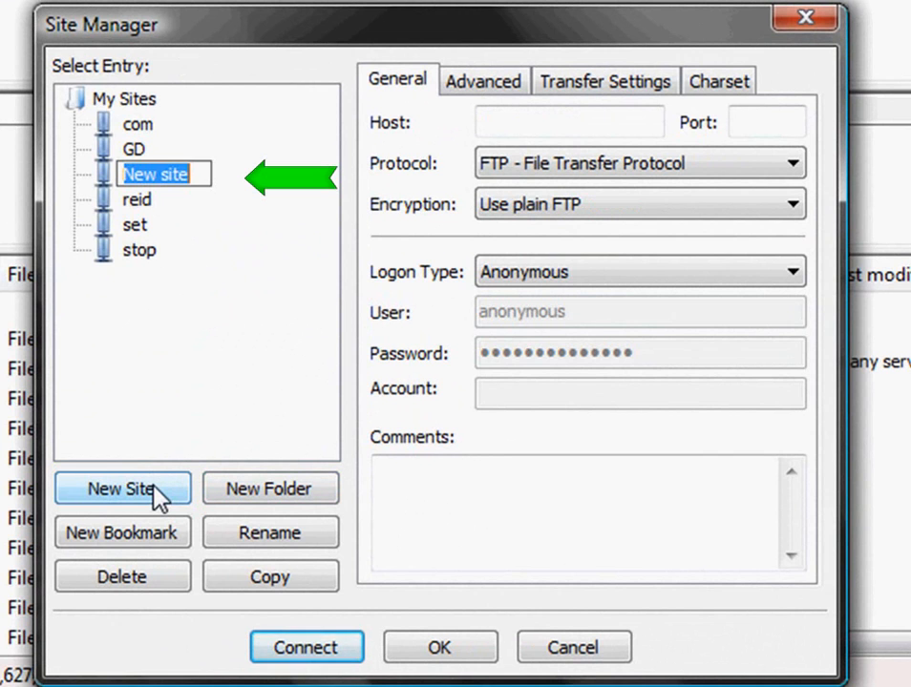
text(GAFY Release)
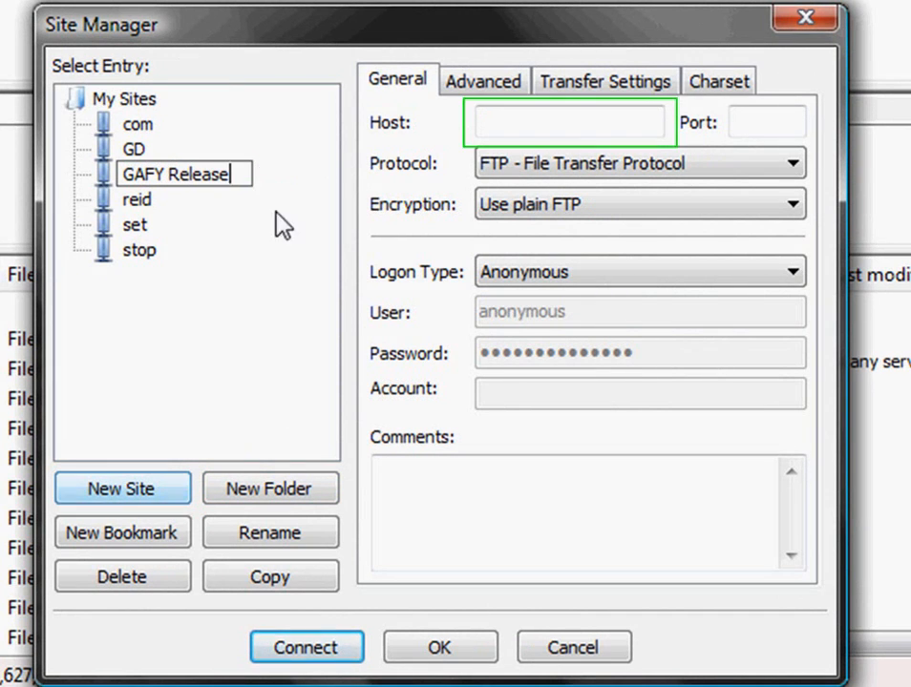
click(499, 120)
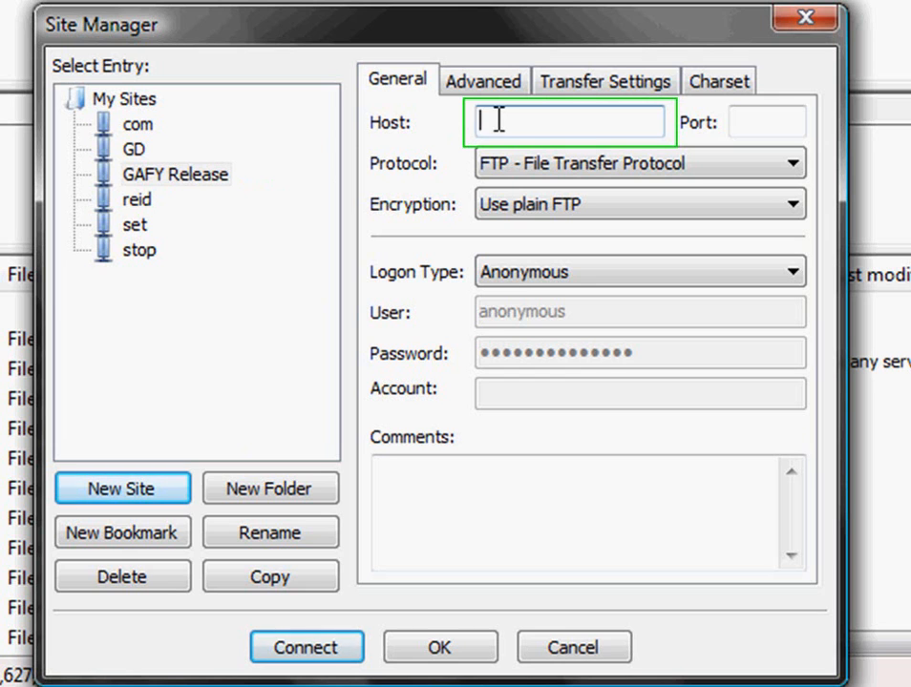
text(173.16)
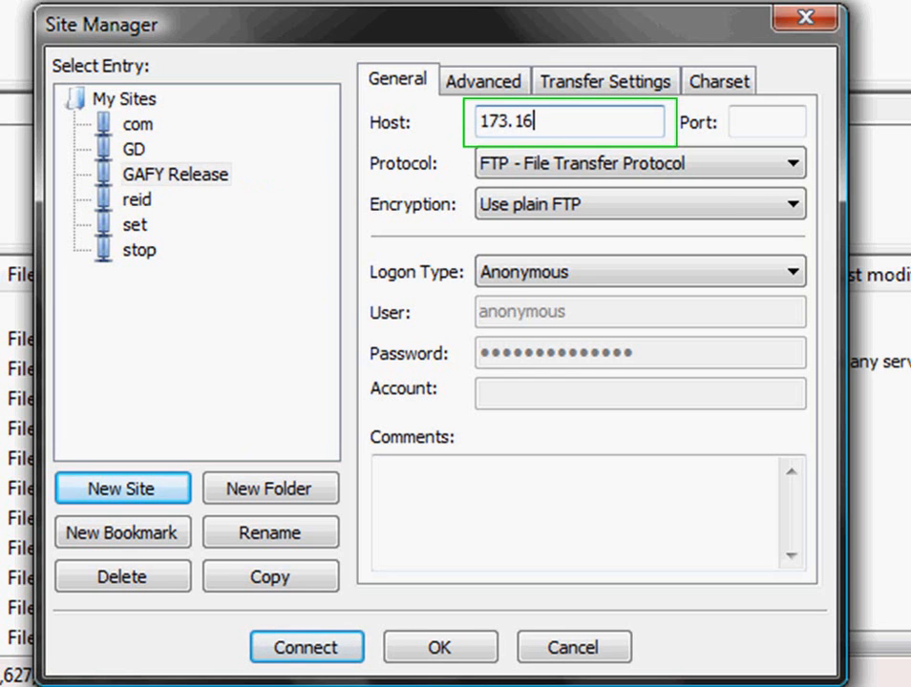
text(1.23.201)
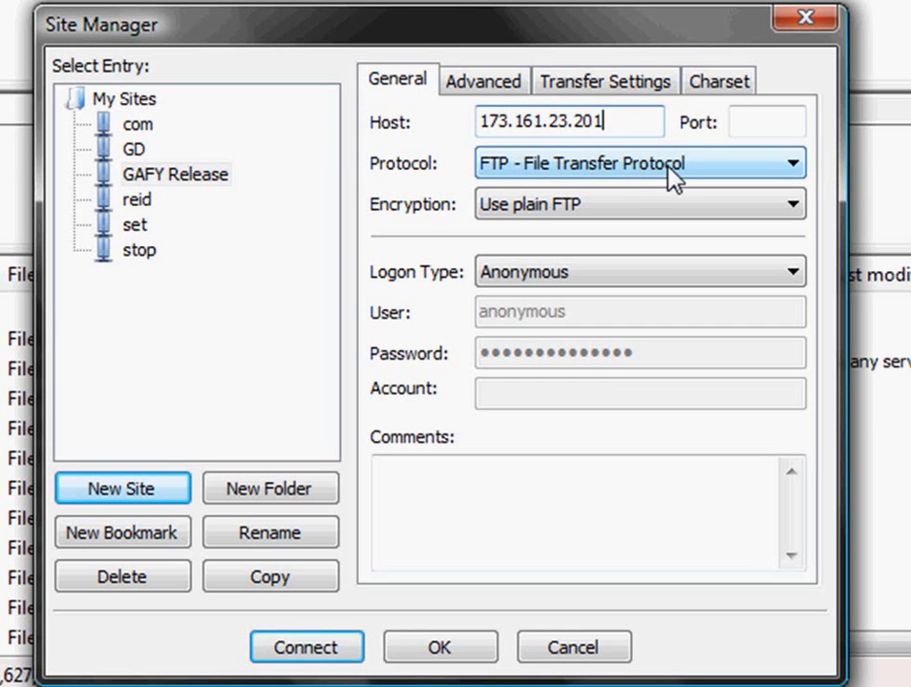
Set the site's encryption to Require implicit FTP over TLS and logon type to Normal.
click(796, 208)
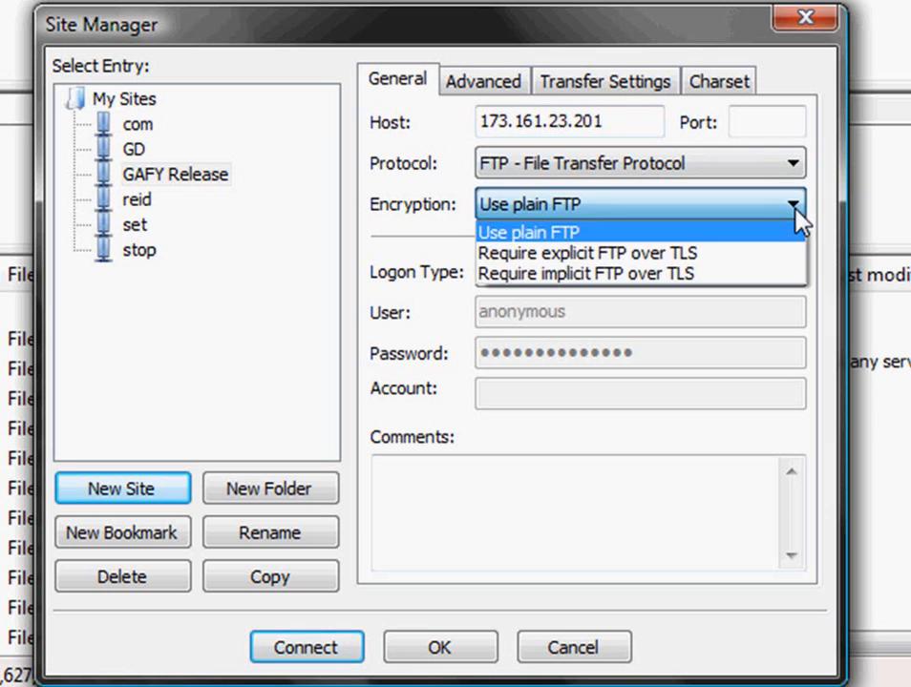
click(743, 277)
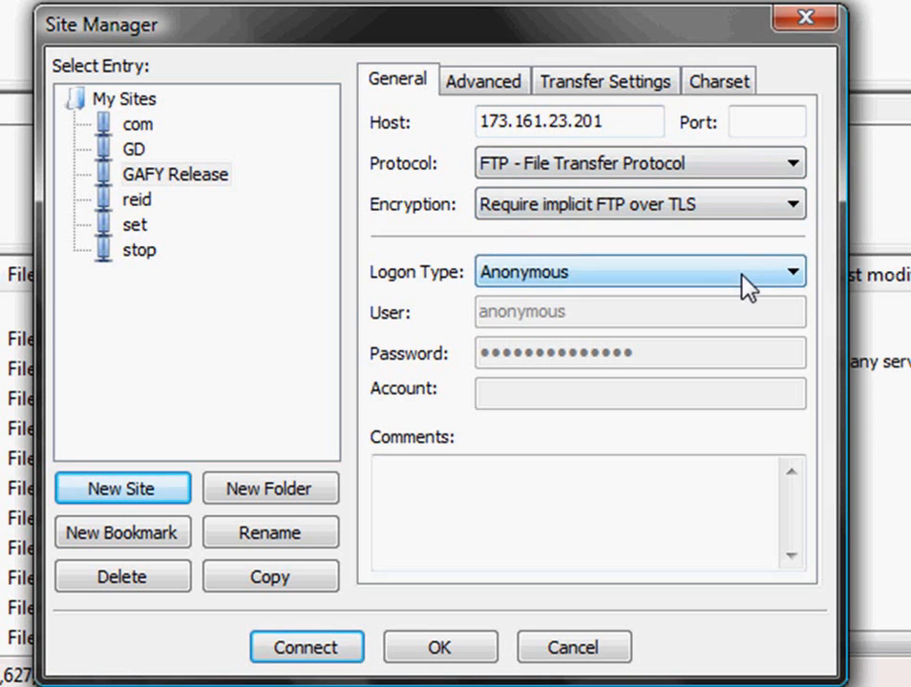
click(788, 275)
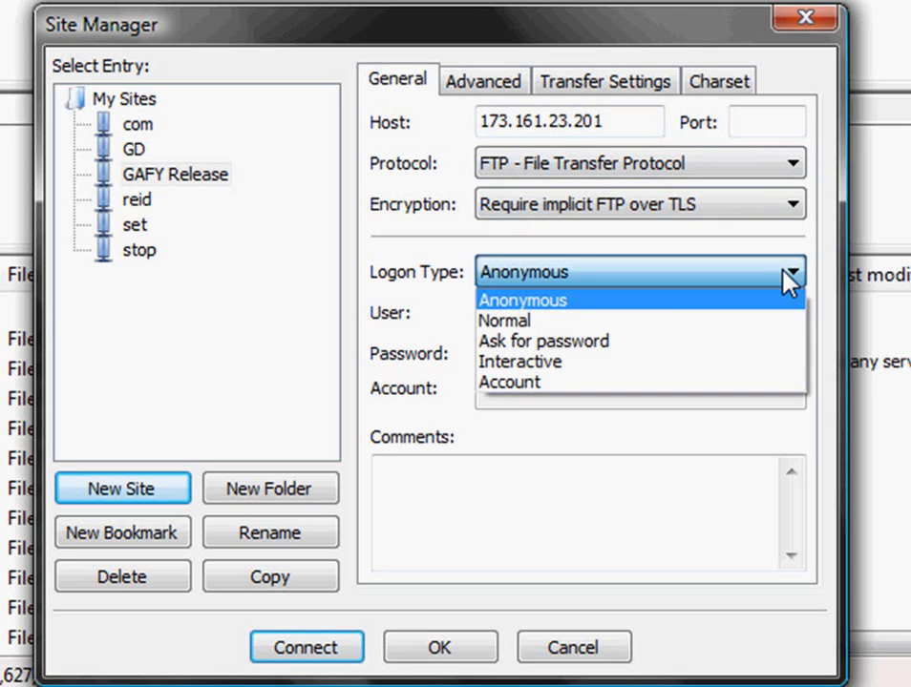
click(757, 332)
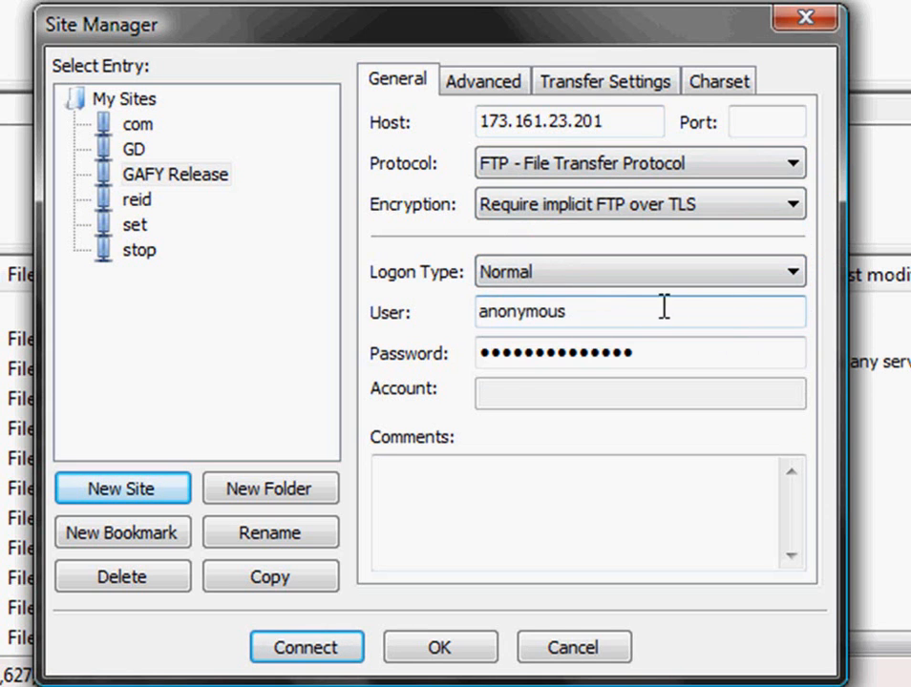
Enter the account's username and password, fixing a mistyped username, then connect.
drag(650, 315, 480, 324)
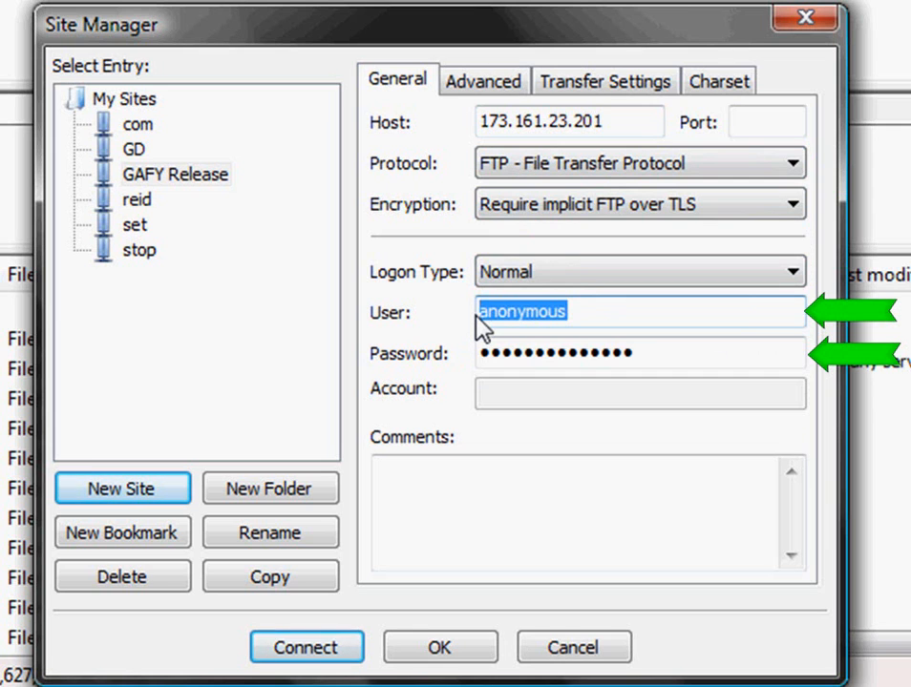
text(Gar)
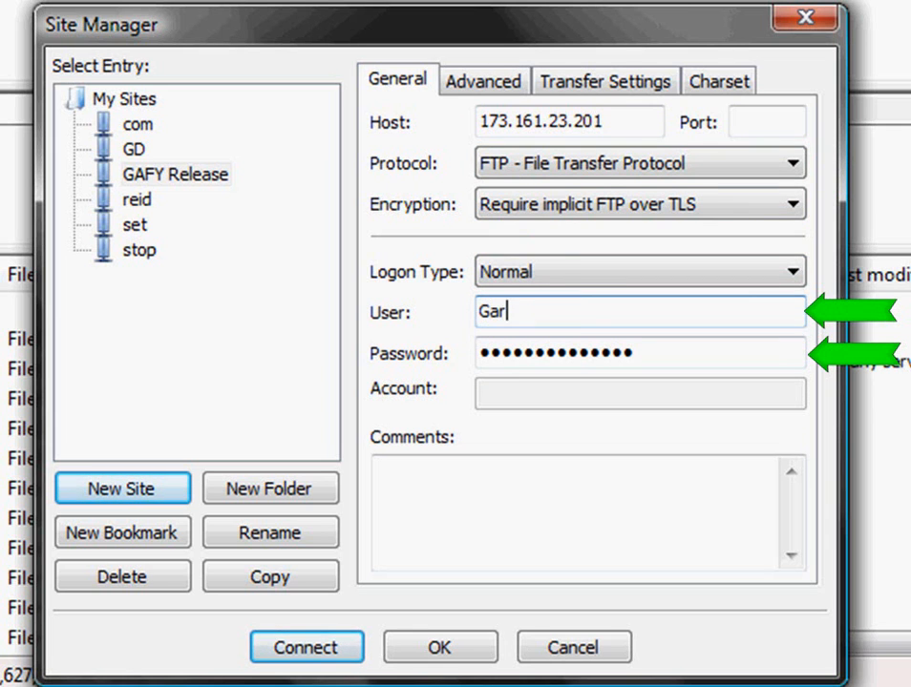
text(mentDel)
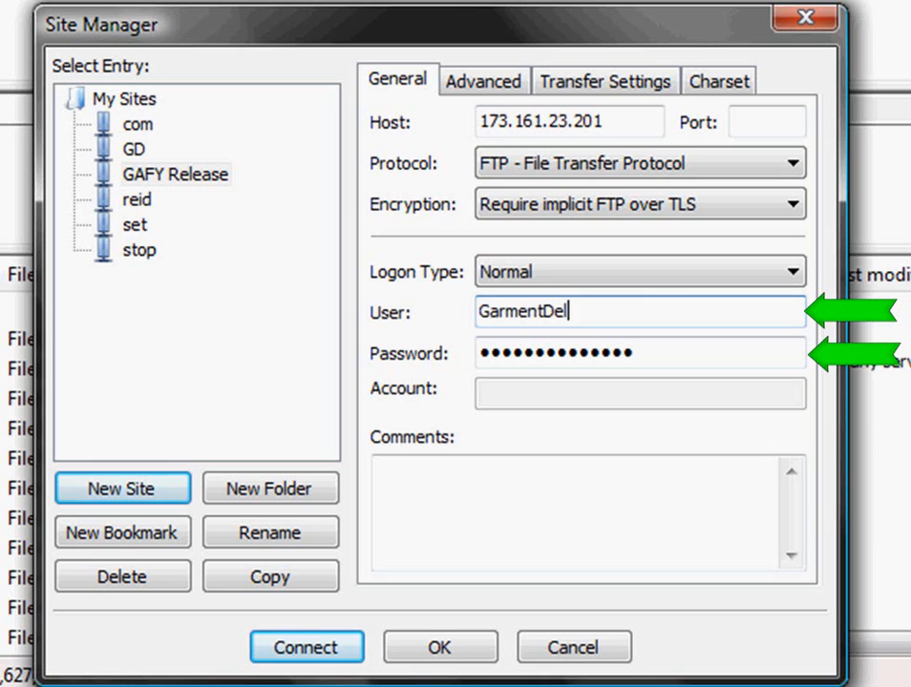
key(ctrl+a)
key(BackSpace)
text(GreatApparel)
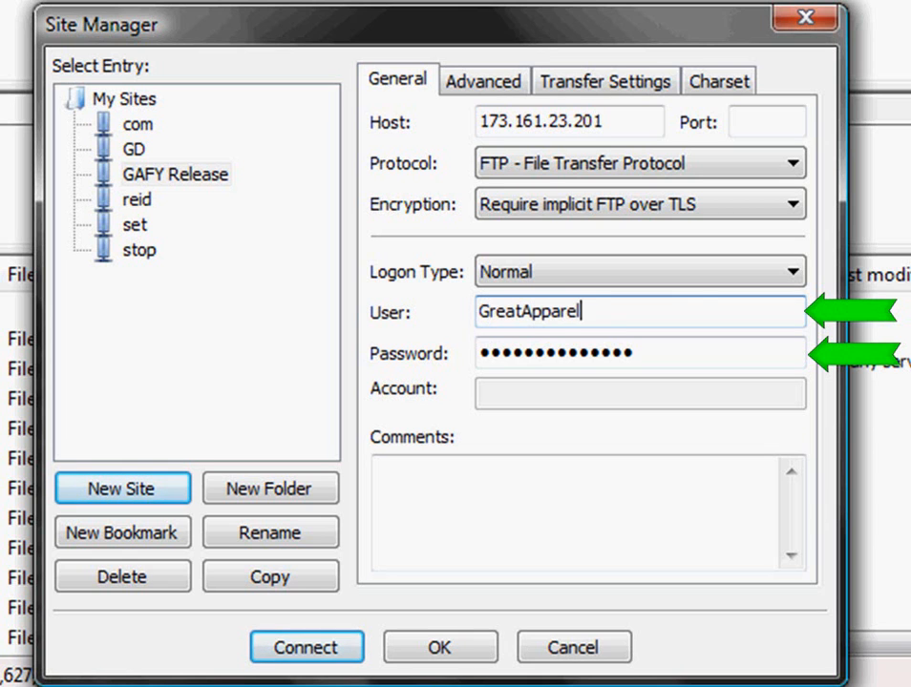
text(GD)
key(Tab)
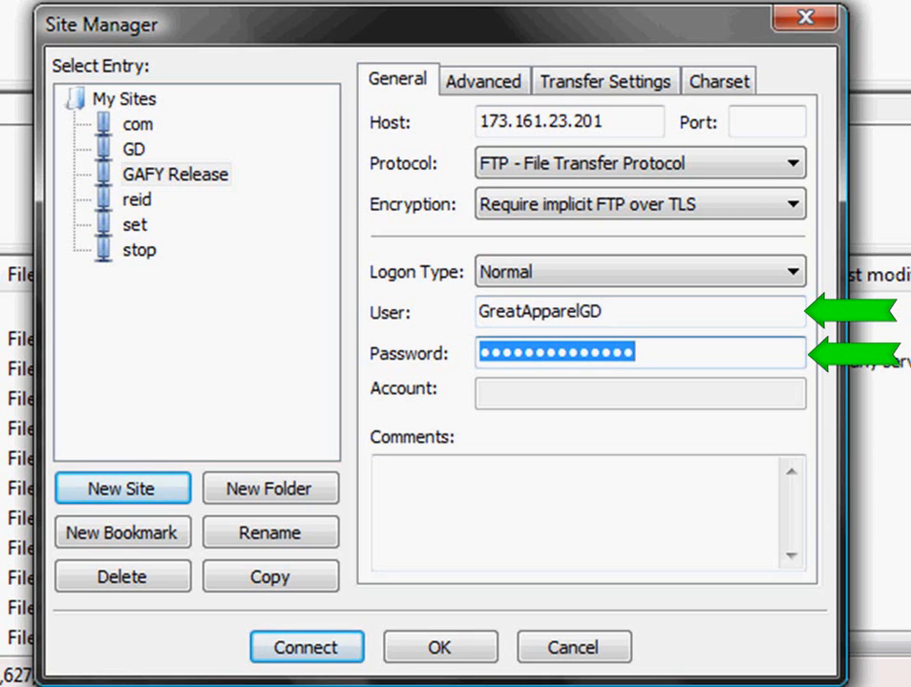
text(********)
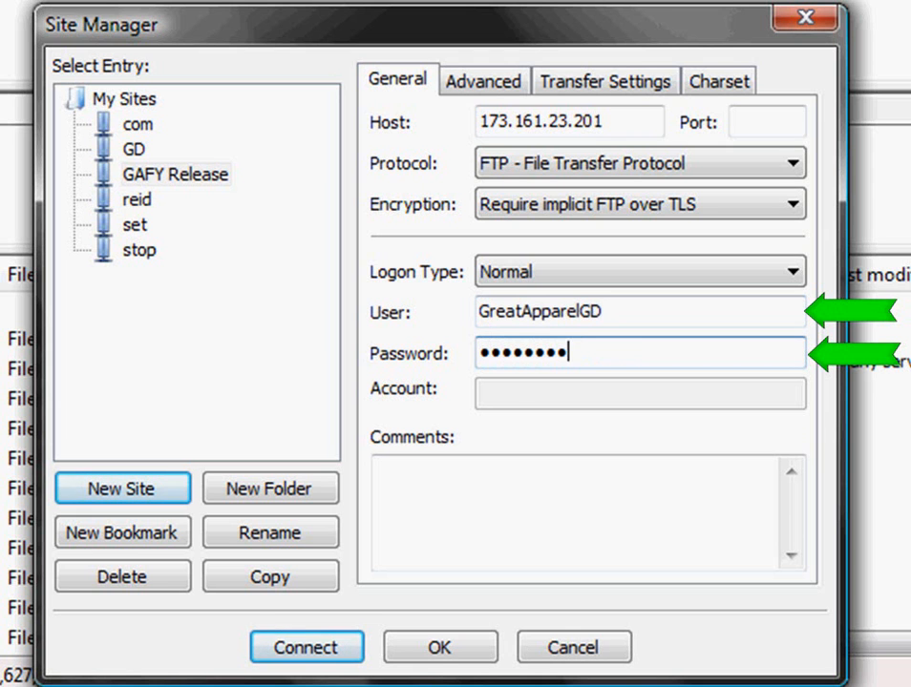
click(324, 649)
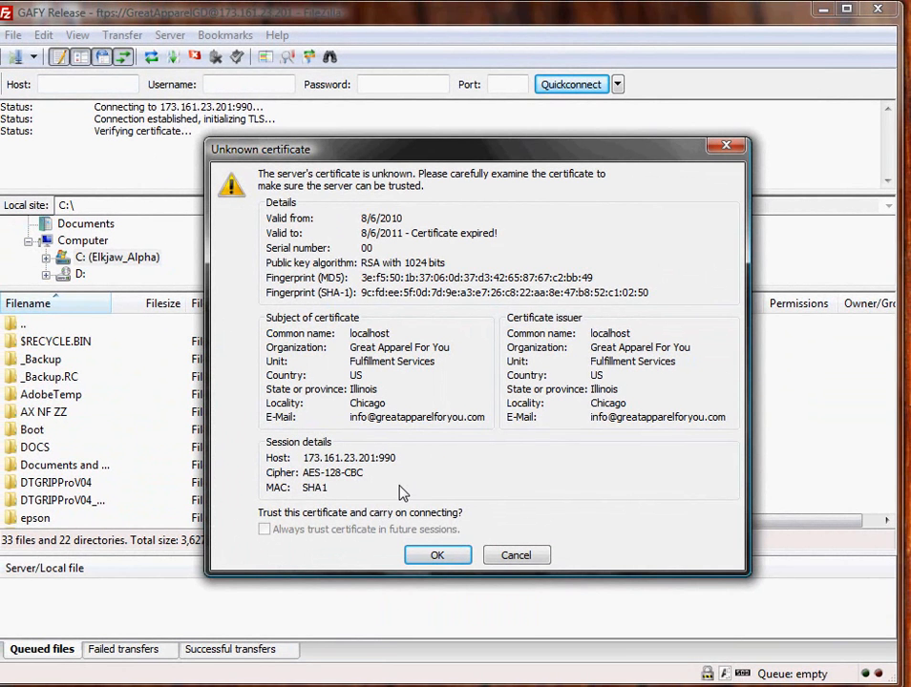
Trust the server's unknown certificate so the connection to 173.161.23.201 completes.
click(437, 557)
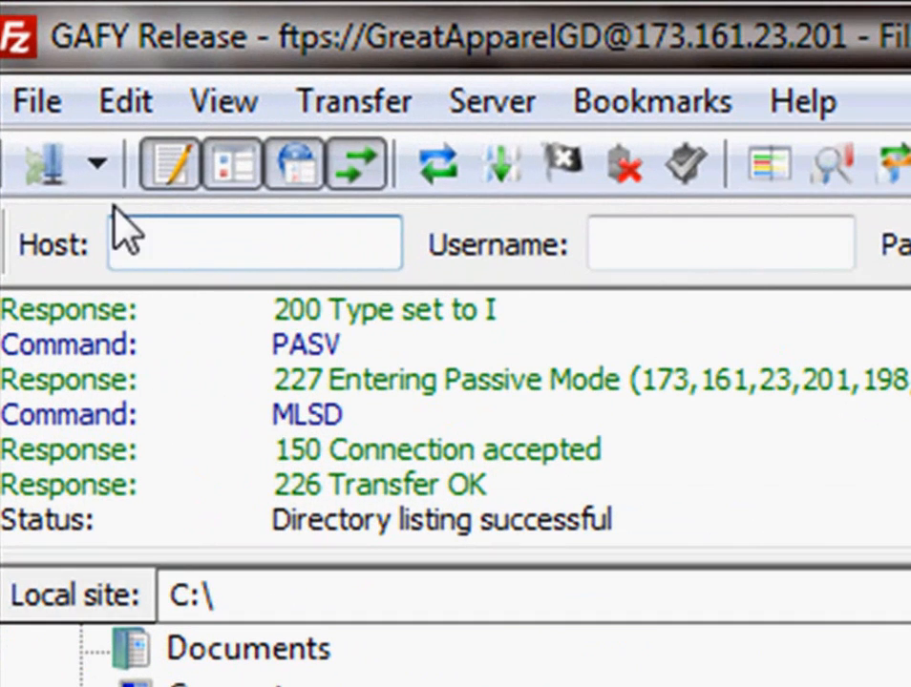
Open the saved-sites dropdown to review the site list.
click(101, 172)
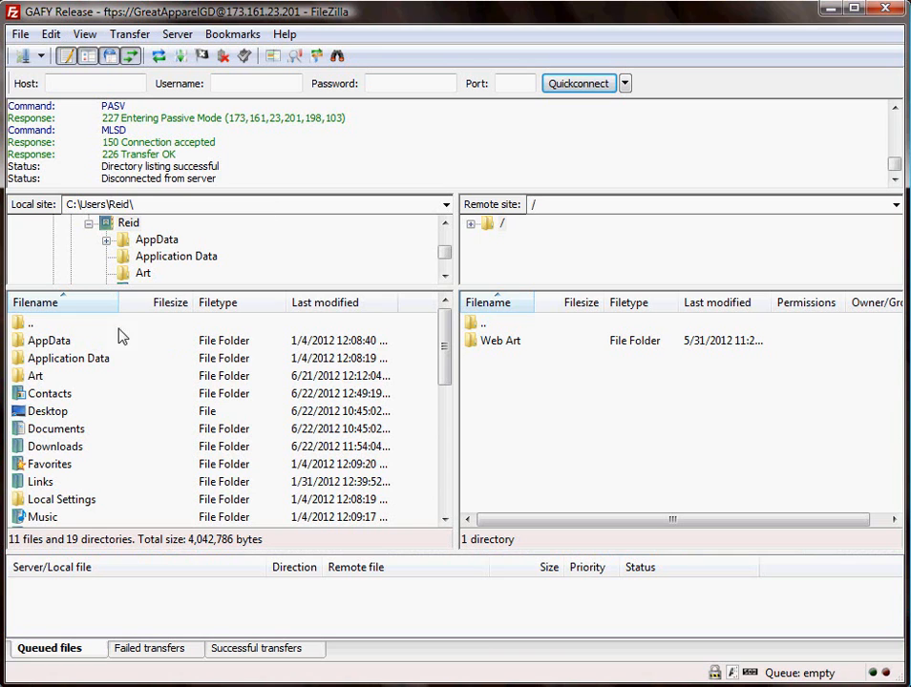
Navigate to the local Art folder and upload 0001_LoganCheck.psd to the remote root.
double_click(76, 367)
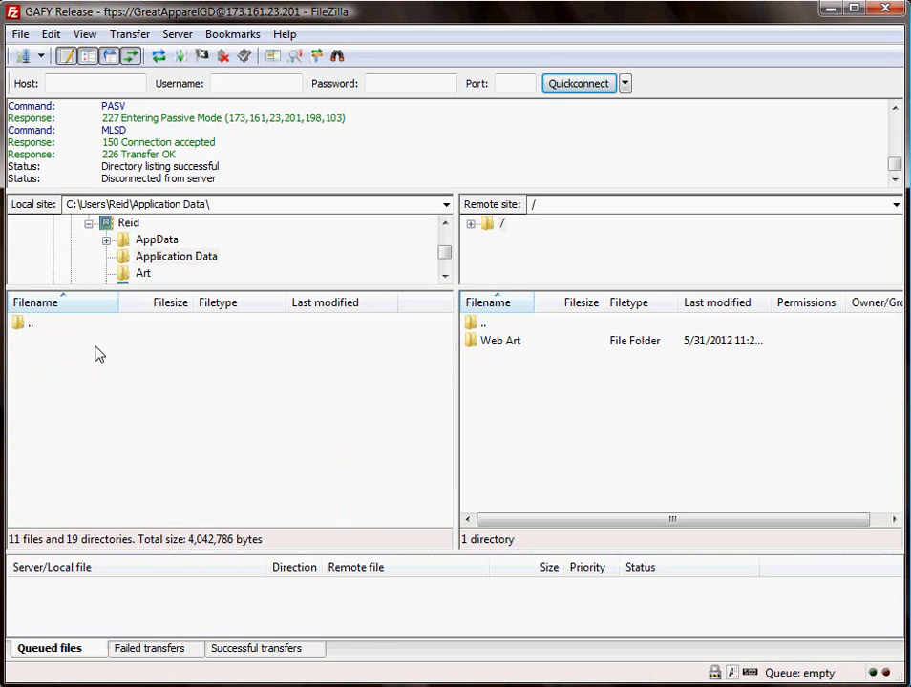
click(21, 328)
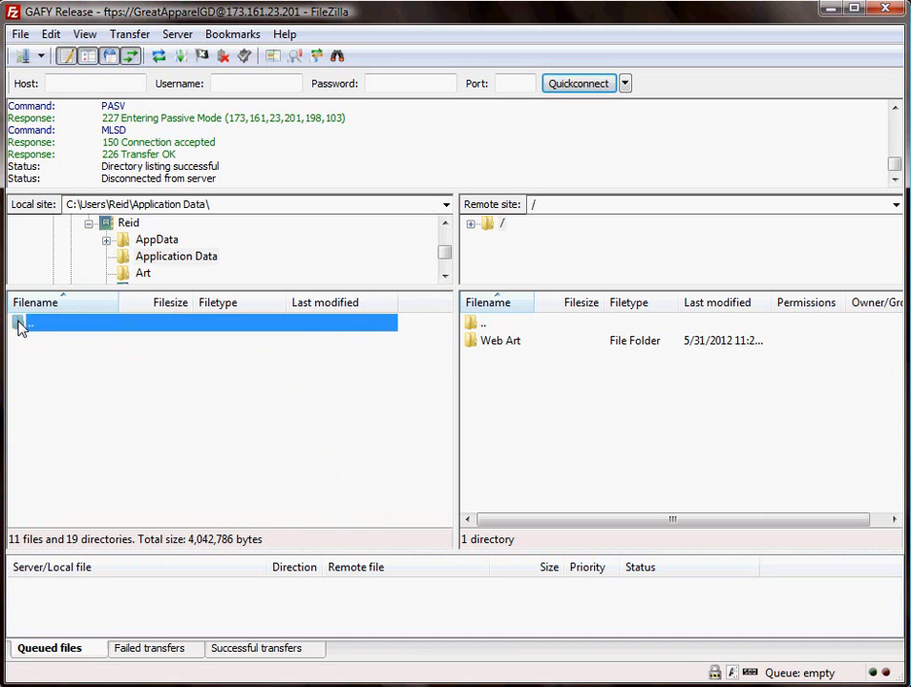
double_click(19, 326)
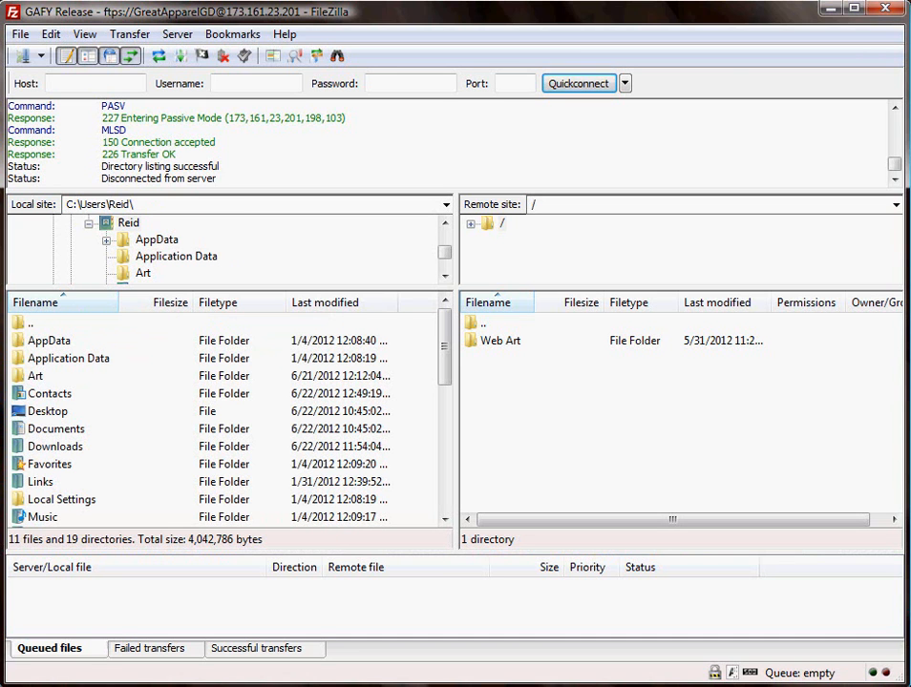
double_click(35, 378)
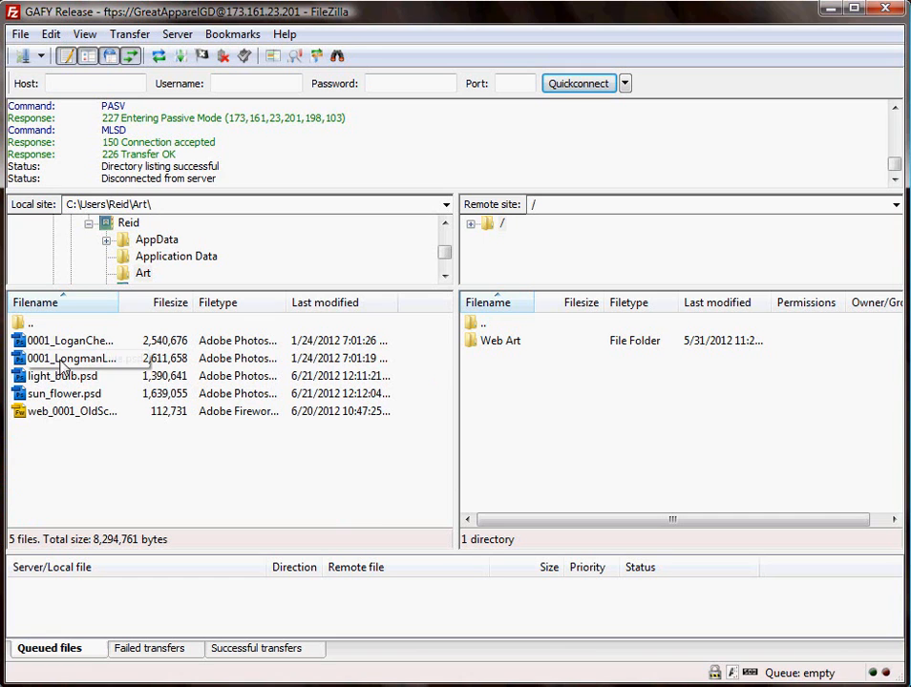
click(50, 346)
drag(50, 348, 511, 380)
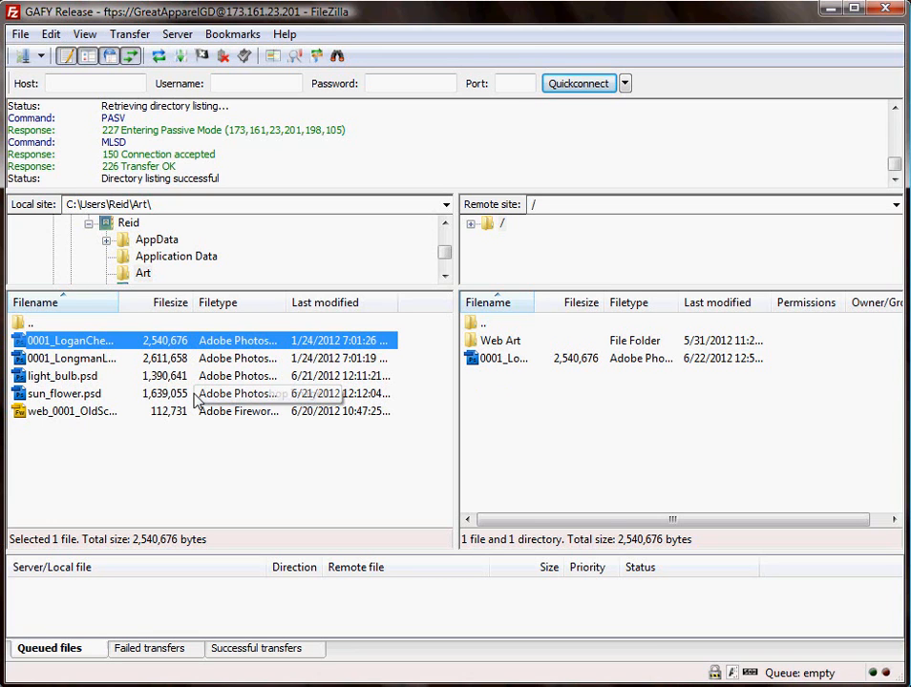
Upload 0001_LongmanLula.psd, light_bulb.psd and sun_flower.psd together to the remote root.
click(101, 361)
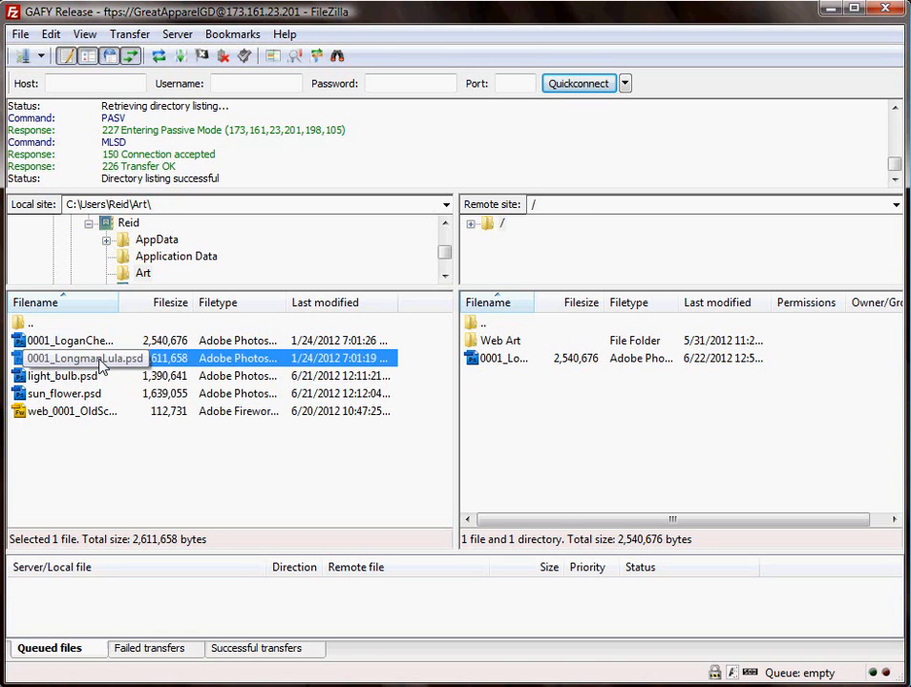
ctrl+click(83, 378)
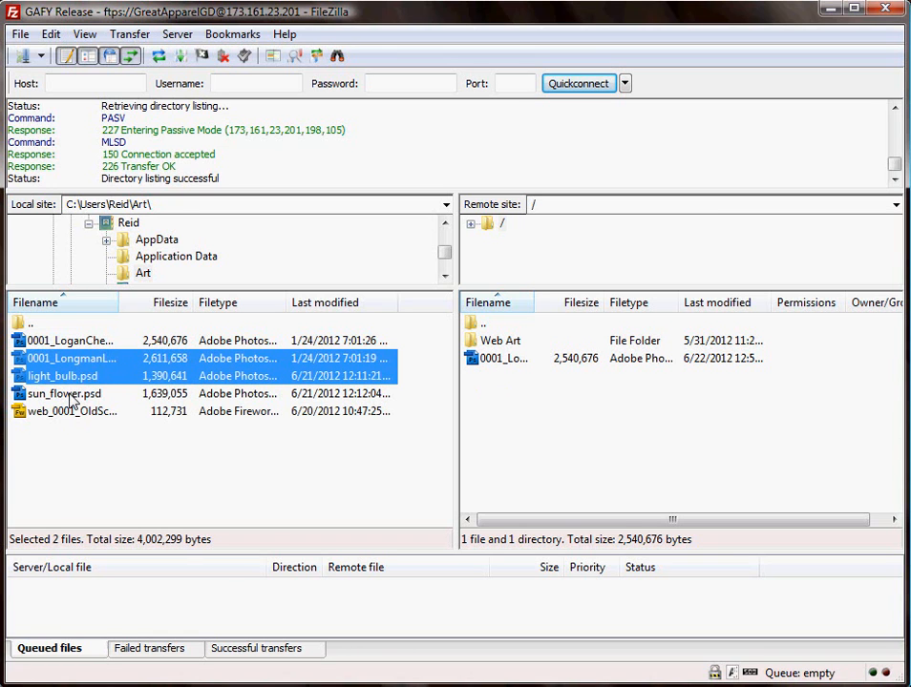
ctrl+click(70, 396)
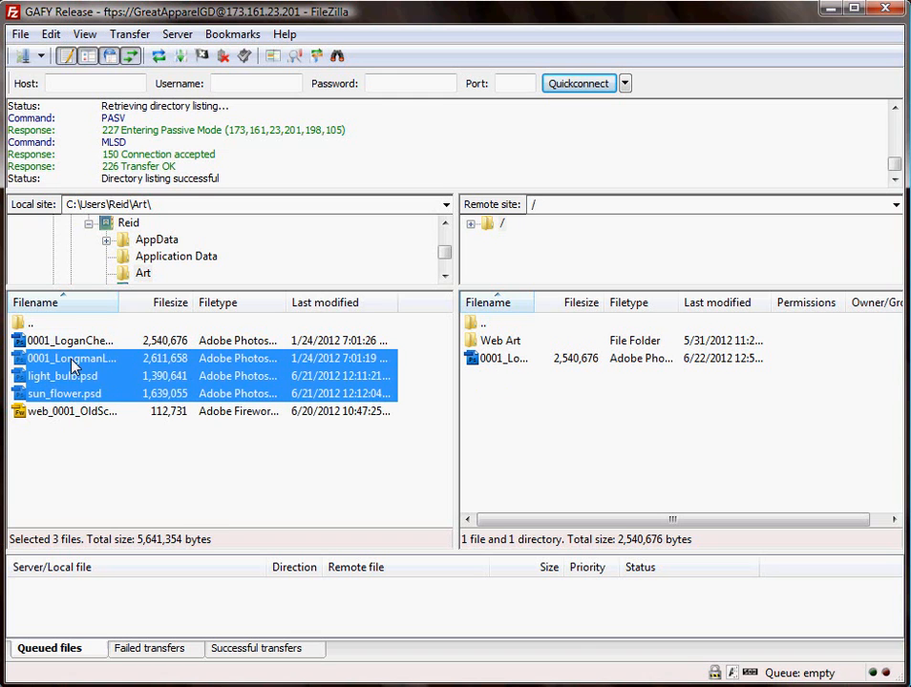
right_click(74, 364)
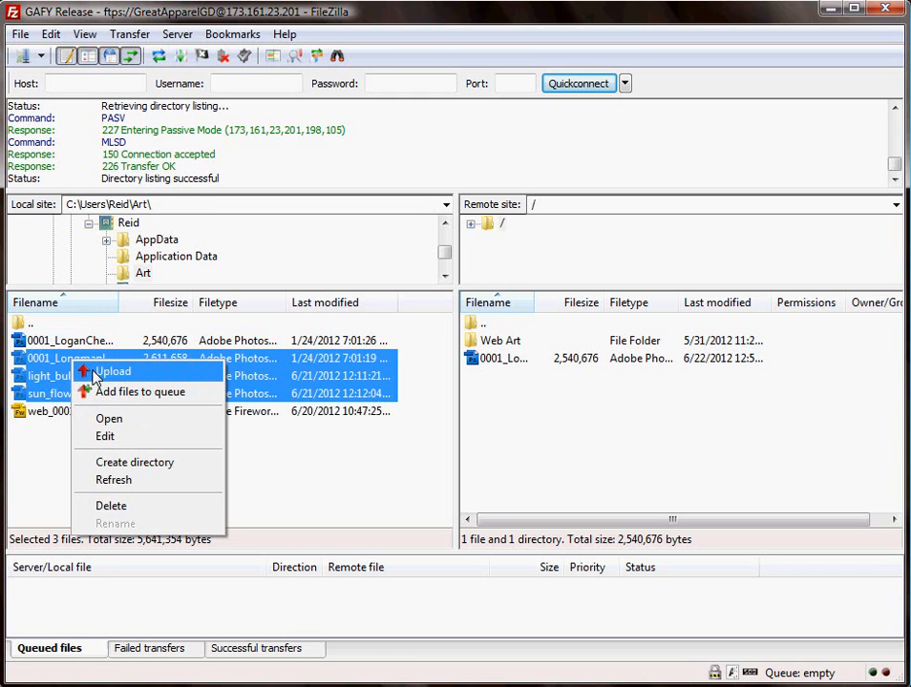
click(96, 372)
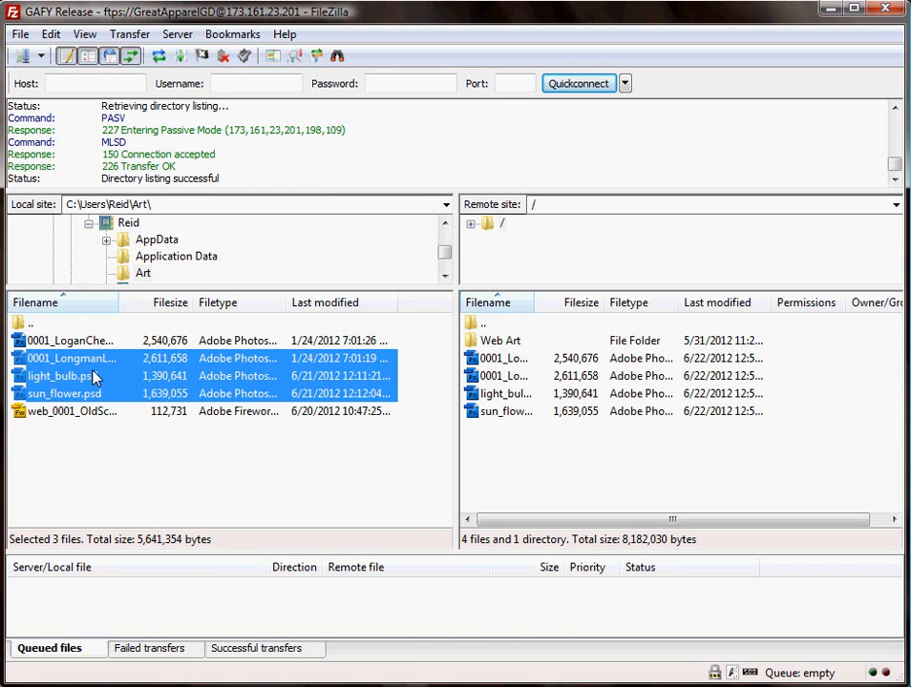